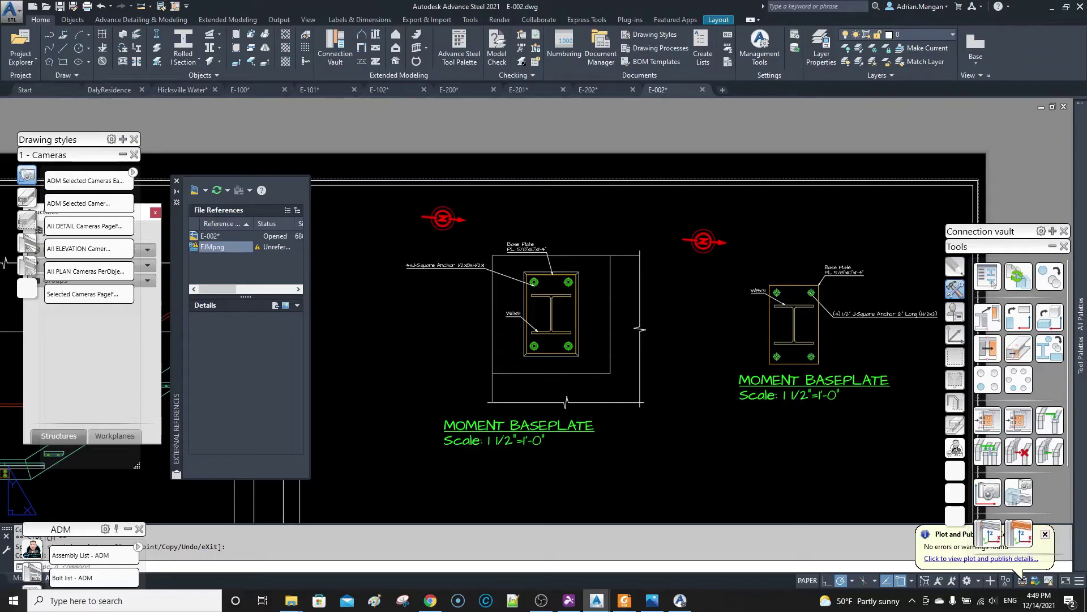
- Zoom into the left baseplate detail and inspect the '4xJ-Square Anchor 1/2x8x1-1/2x1' label
scroll(533, 325, up, 5)
mouse_move(680, 314)
middle_down()
mouse_move(697, 310)
mouse_move(871, 392)
middle_up()
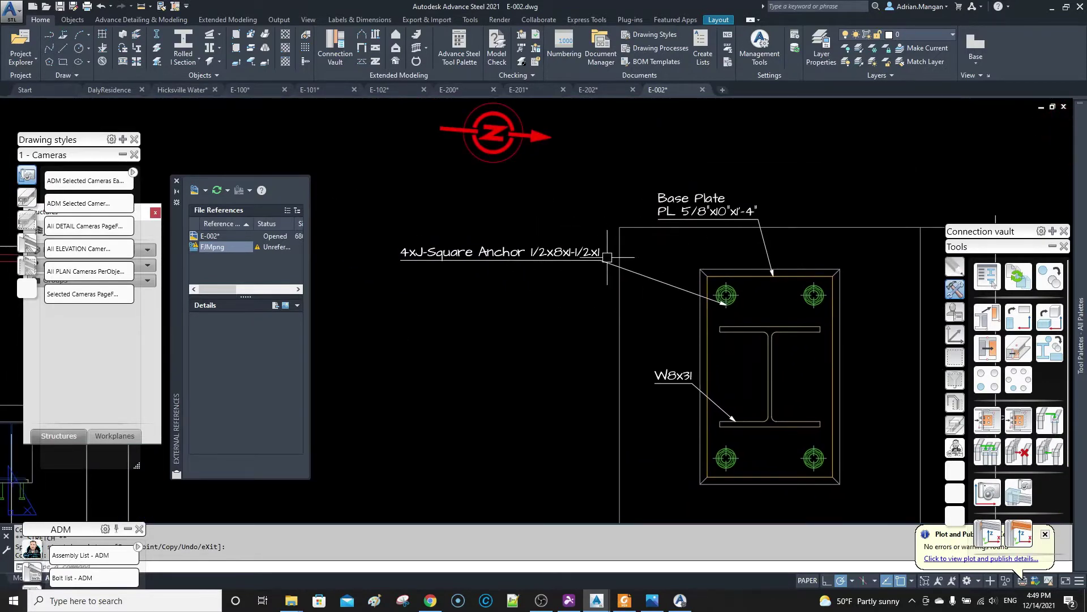
click(476, 259)
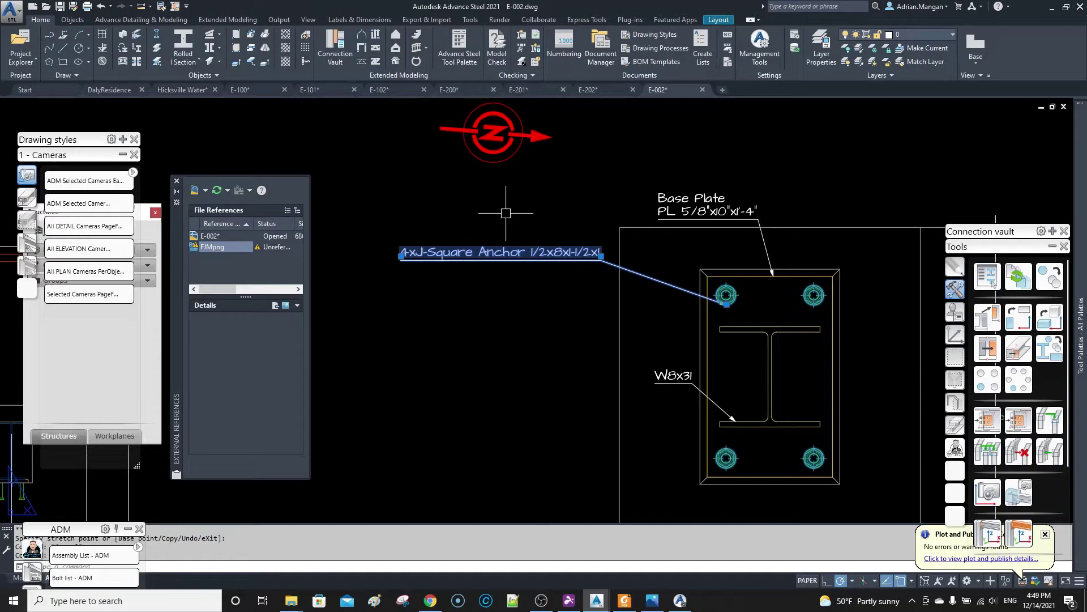
key(Escape)
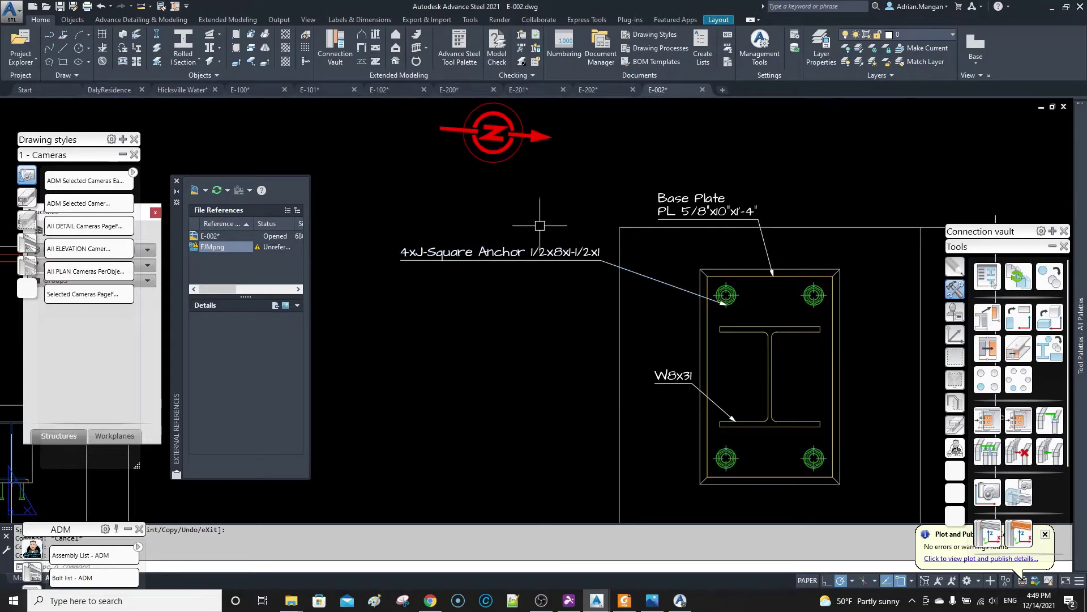
scroll(592, 250, down, 3)
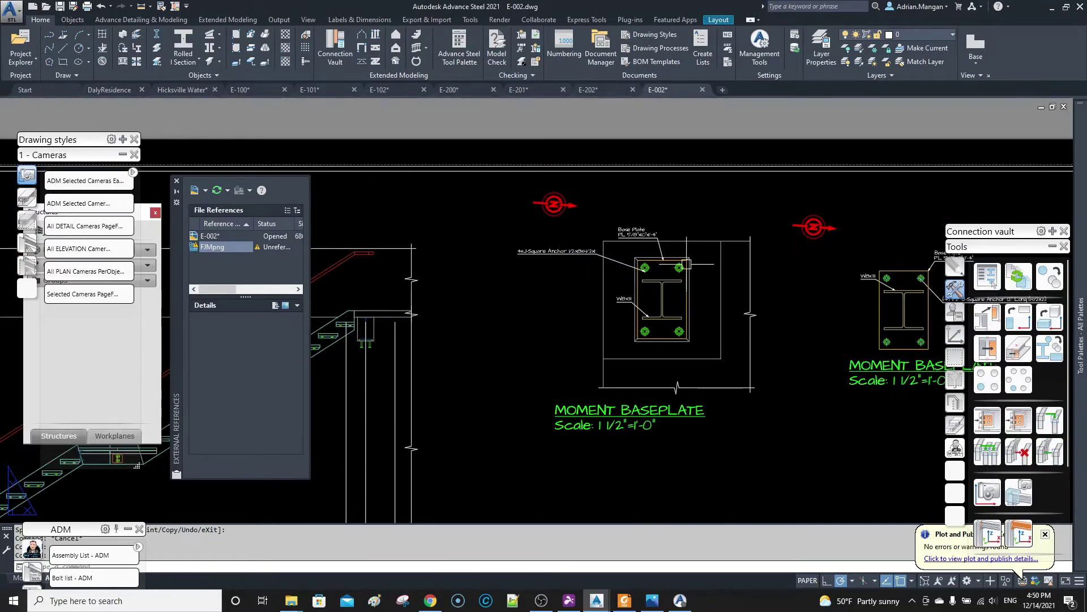
scroll(652, 226, up, 3)
- Grip-stretch the Base Plate label slightly up and to the left
click(589, 232)
click(637, 240)
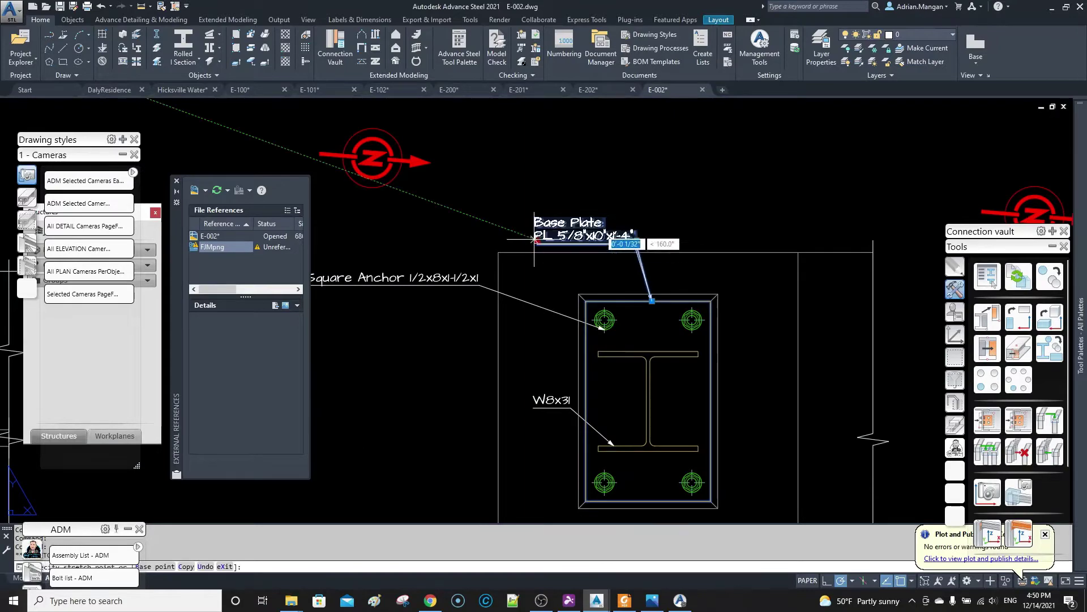
middle_drag(415, 231, 696, 226)
scroll(696, 226, up, 4)
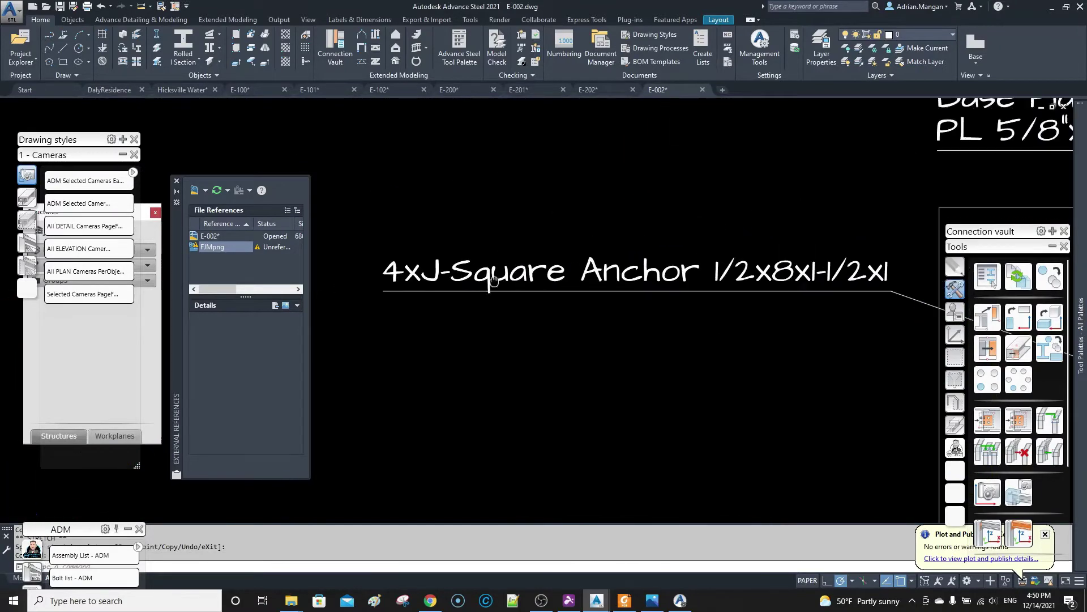
scroll(457, 259, down, 2)
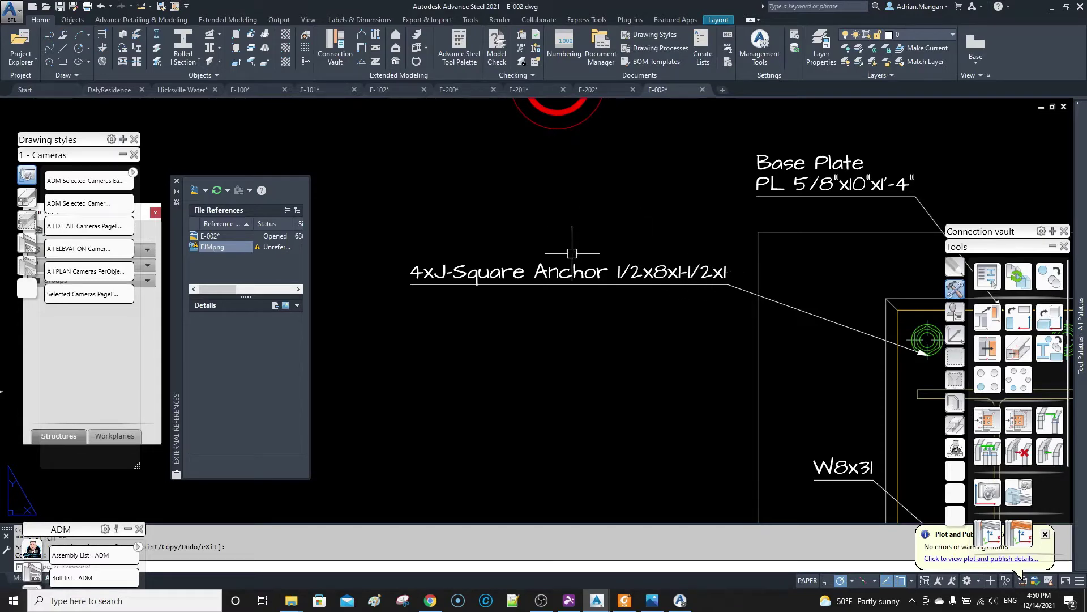
- Open the US J-Square Anchors sizes and part names table in Management Tools
click(677, 600)
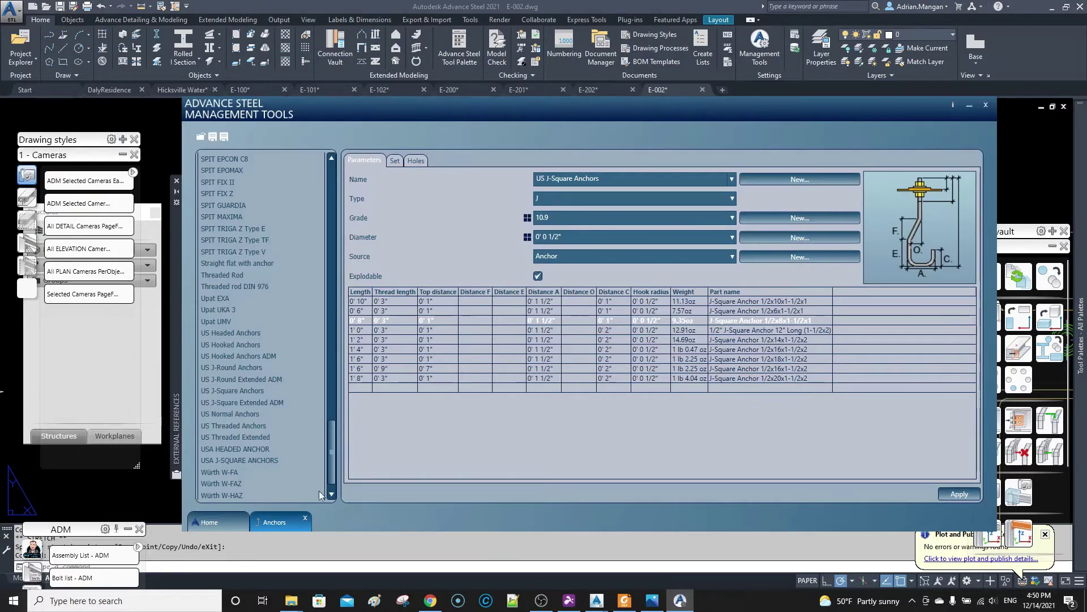
click(305, 517)
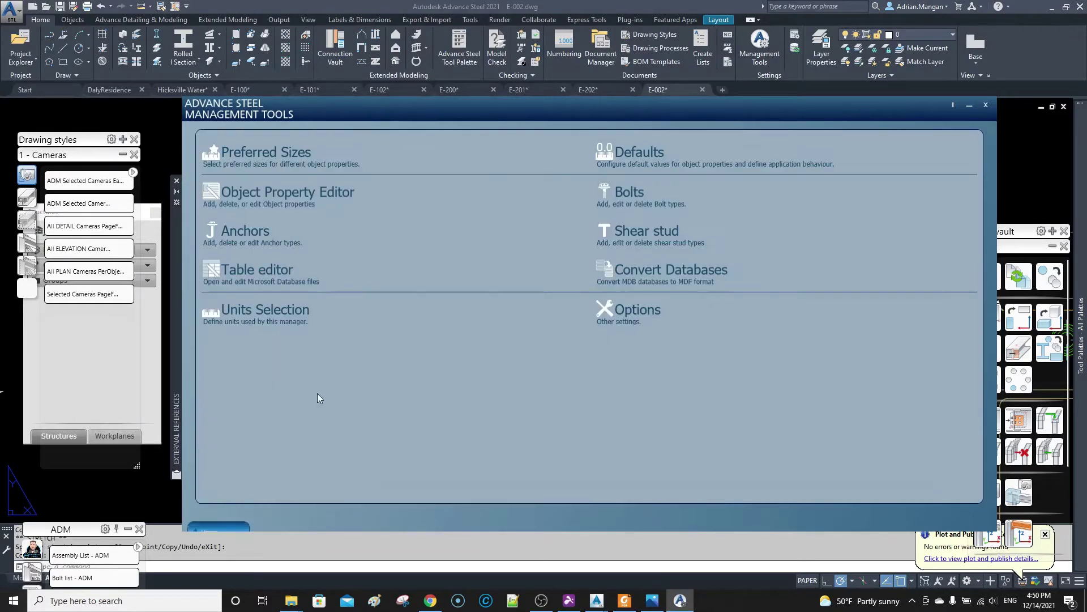
click(254, 240)
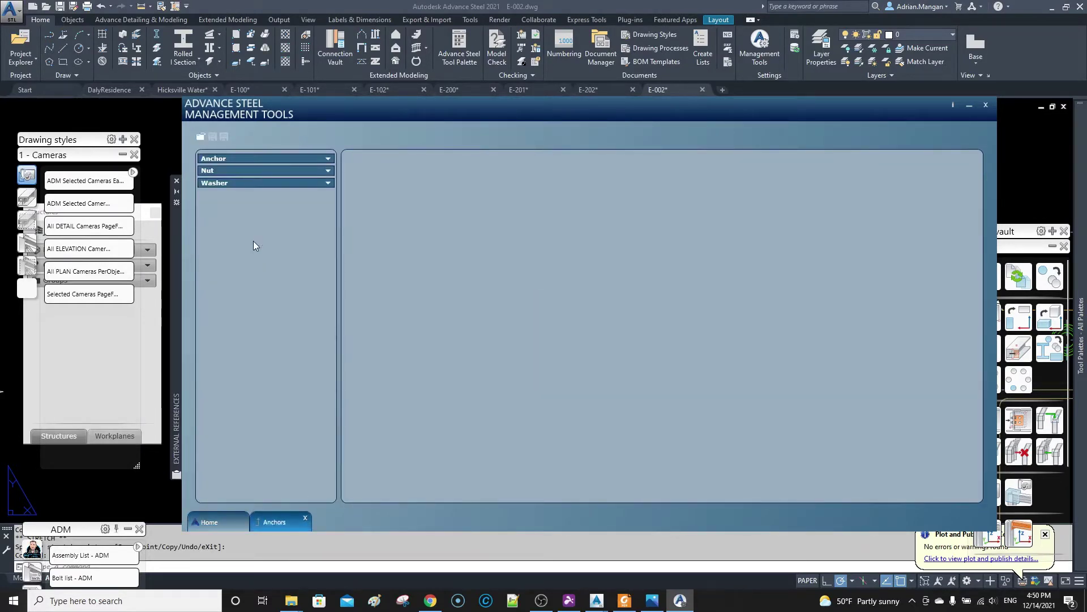
click(326, 161)
scroll(241, 315, down, 15)
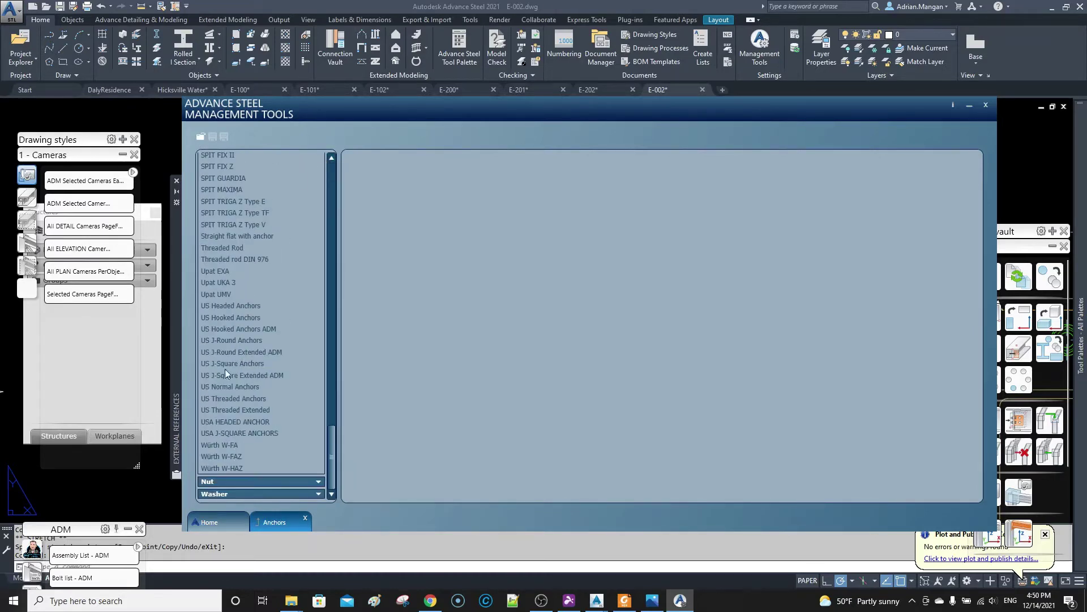
click(243, 364)
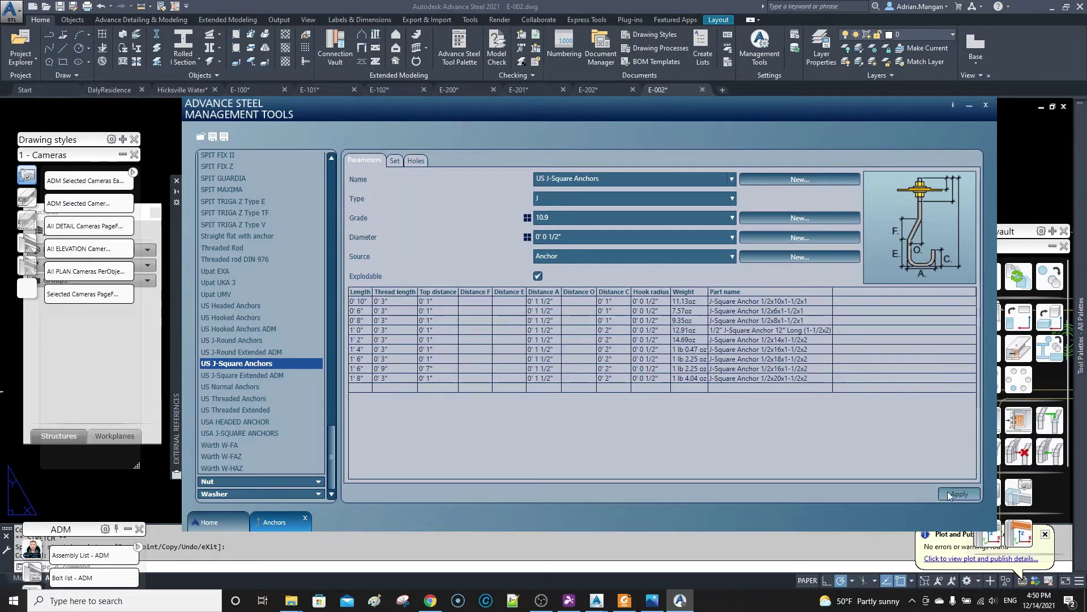
- Apply the part name '1/2" J-Square Anchor 12" Long (1-1/2x2)' and return to the drawing
click(965, 494)
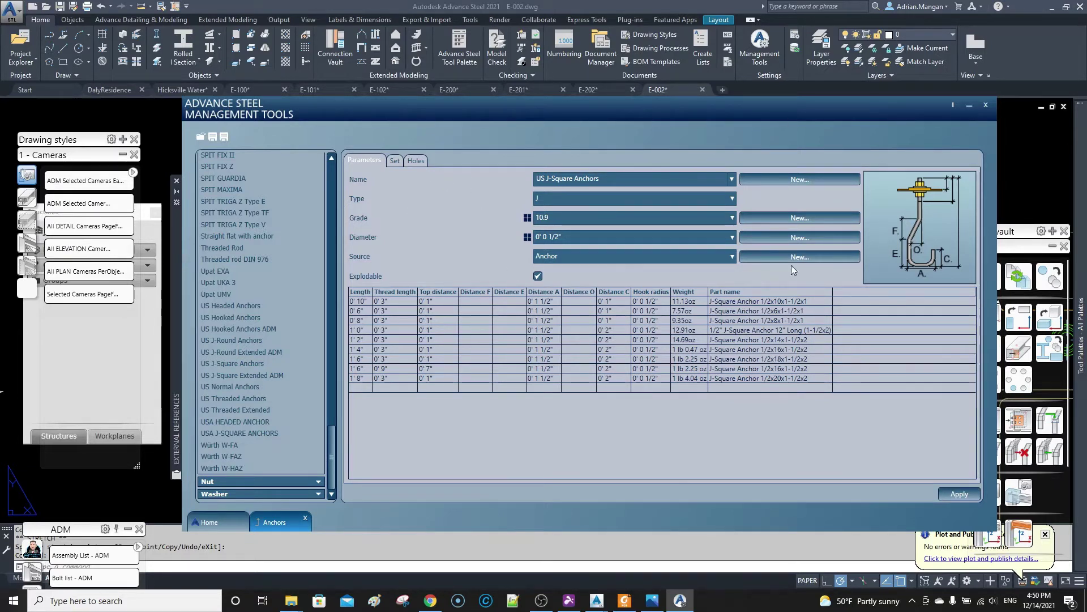
click(780, 351)
click(973, 105)
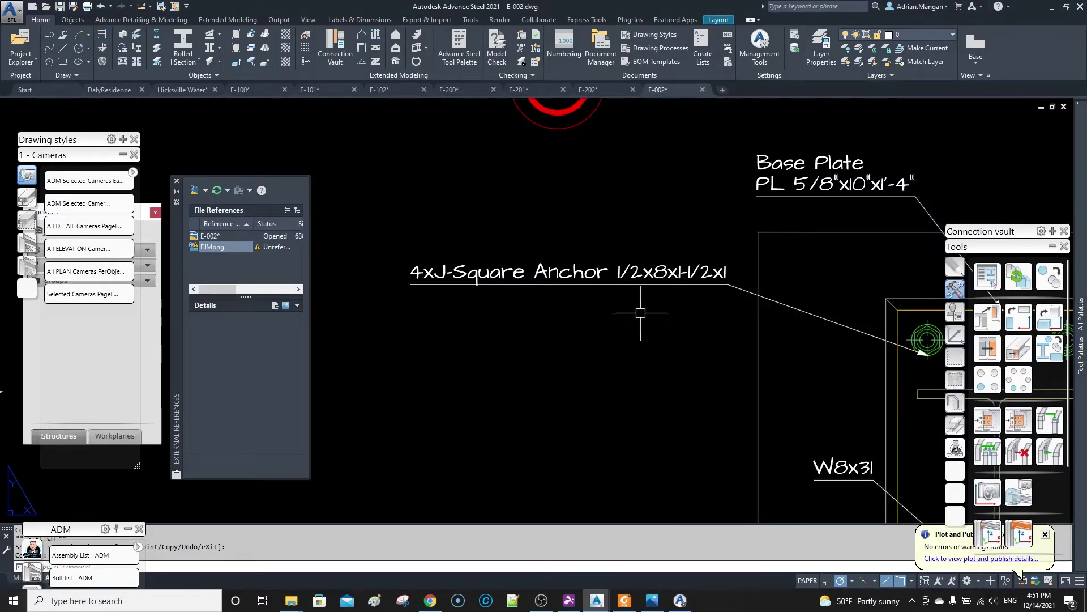
- Replace the leading '(4) ' with '4x' in the left detail's anchor label text
scroll(405, 255, down, 5)
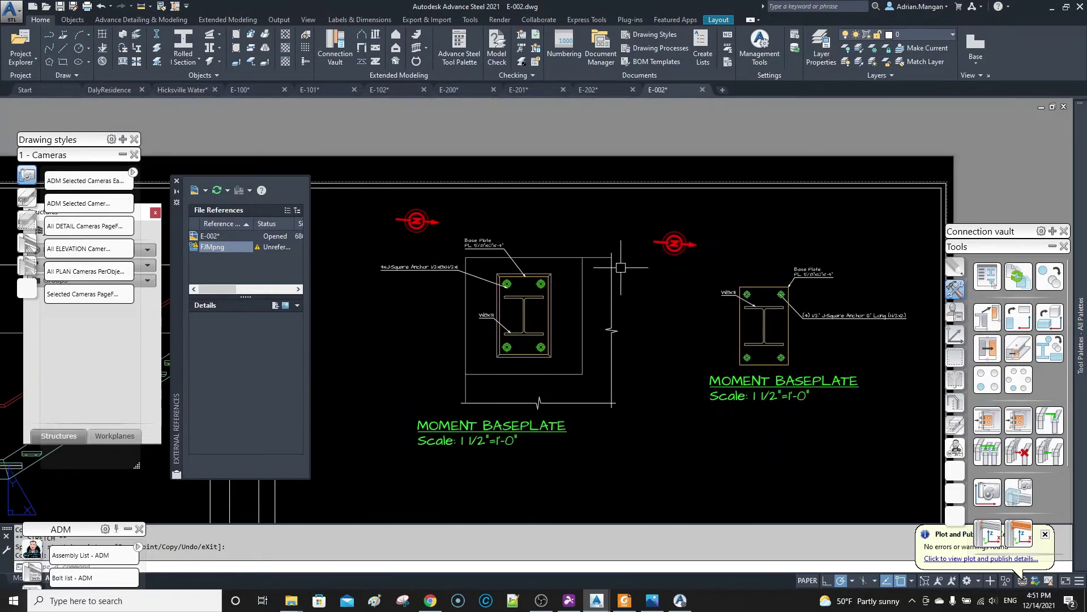
scroll(386, 266, up, 5)
scroll(387, 266, up, 4)
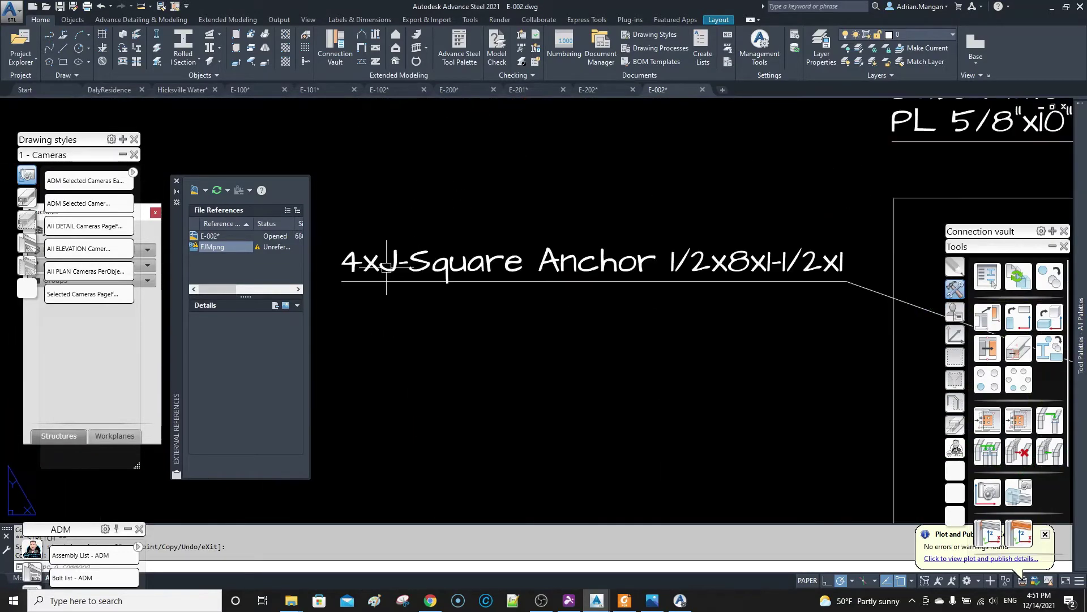
scroll(561, 271, down, 5)
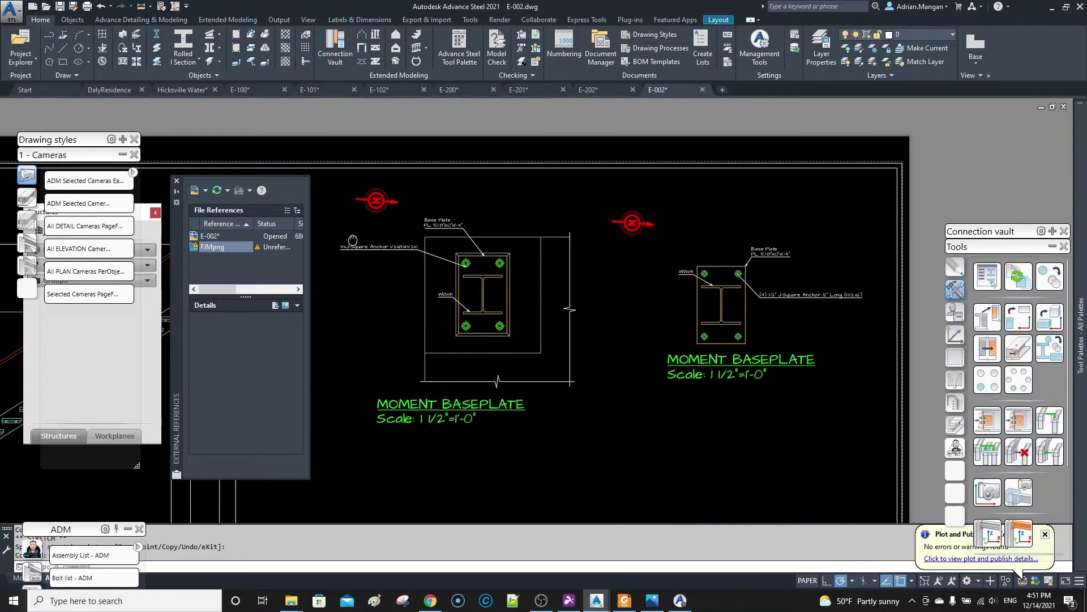
scroll(804, 290, up, 4)
middle_drag(787, 288, 585, 279)
scroll(574, 288, up, 5)
scroll(574, 287, down, 5)
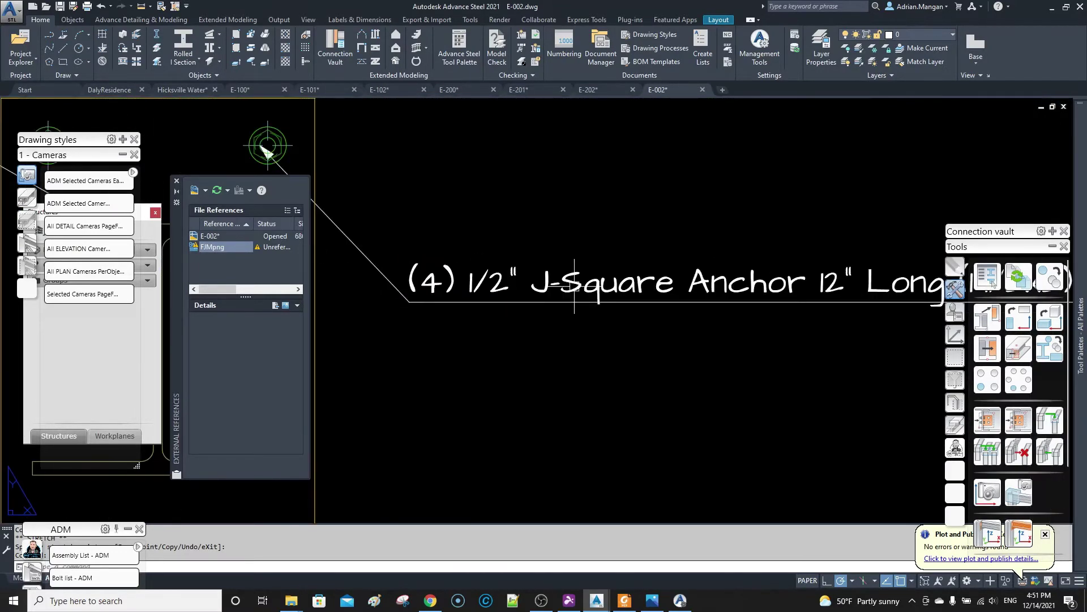
double_click(572, 289)
scroll(587, 278, up, 2)
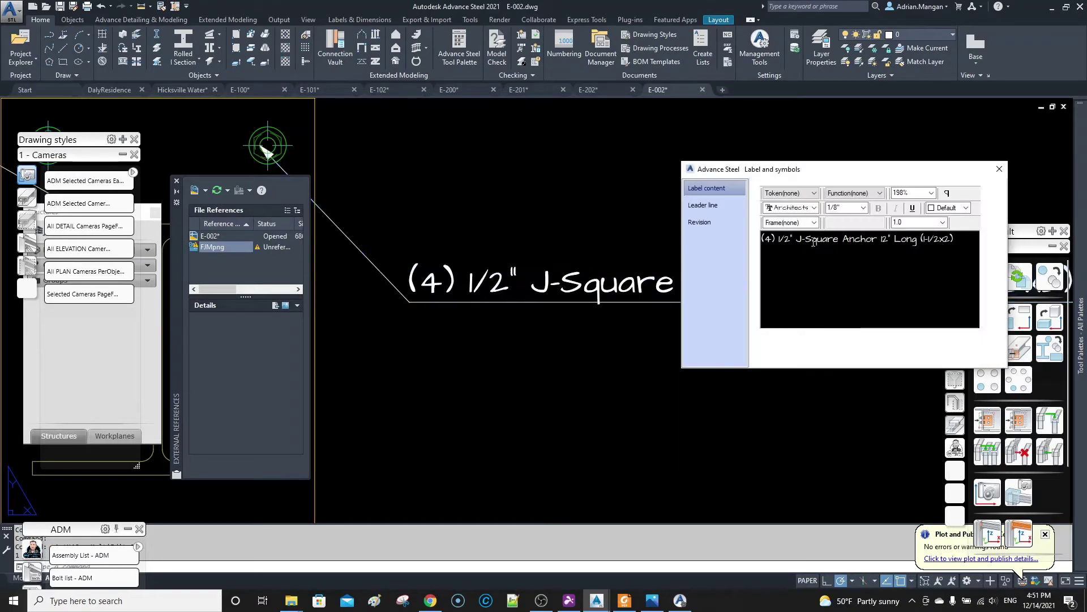
drag(779, 241, 750, 246)
text(4x)
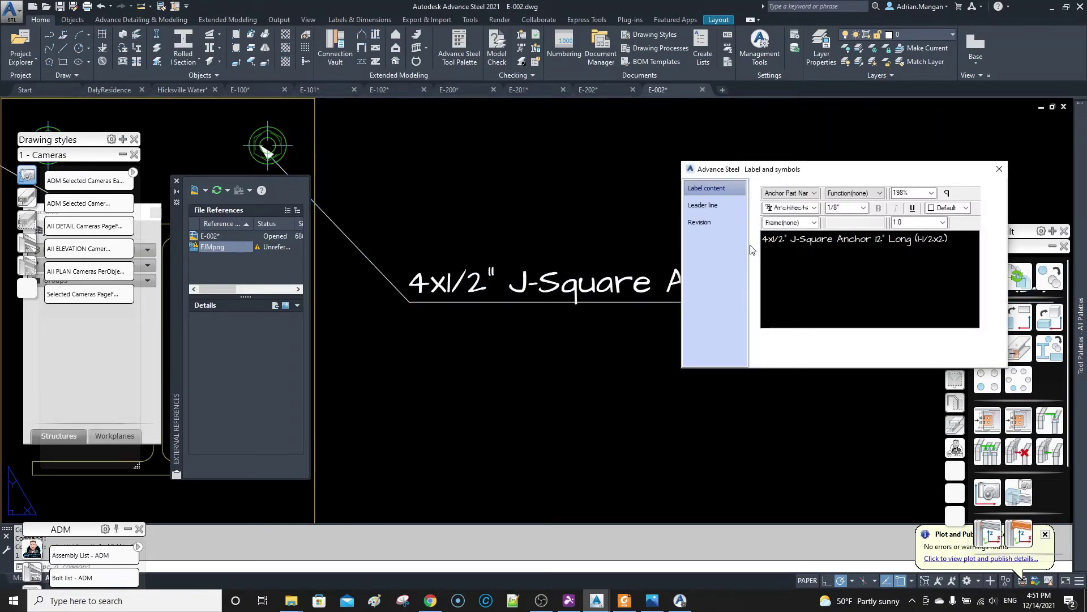
click(999, 170)
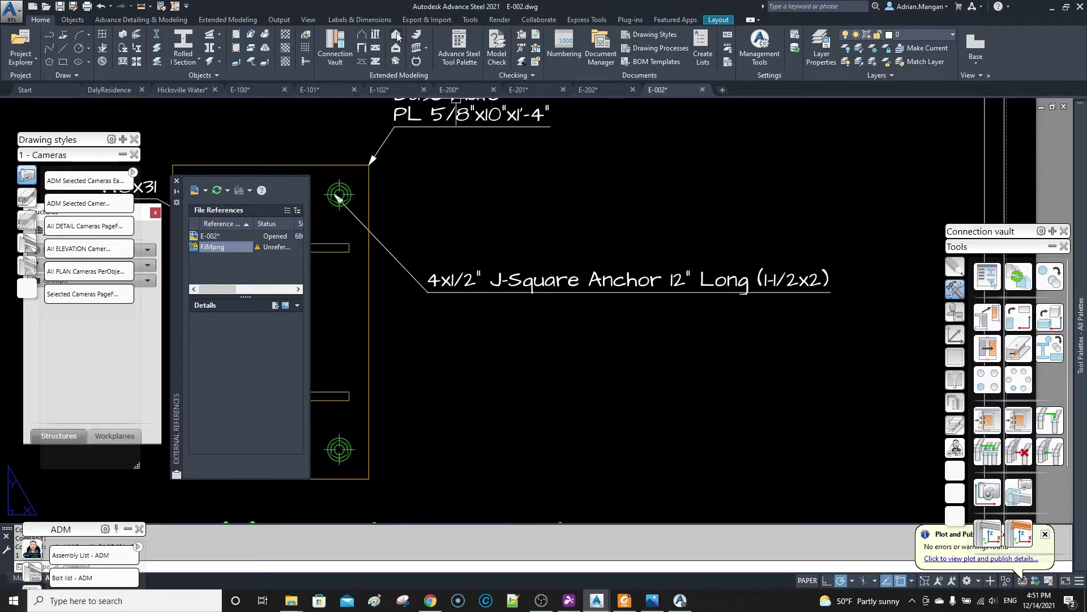
- Dismiss the plot settings and undo the manual edit to the anchor label
click(280, 19)
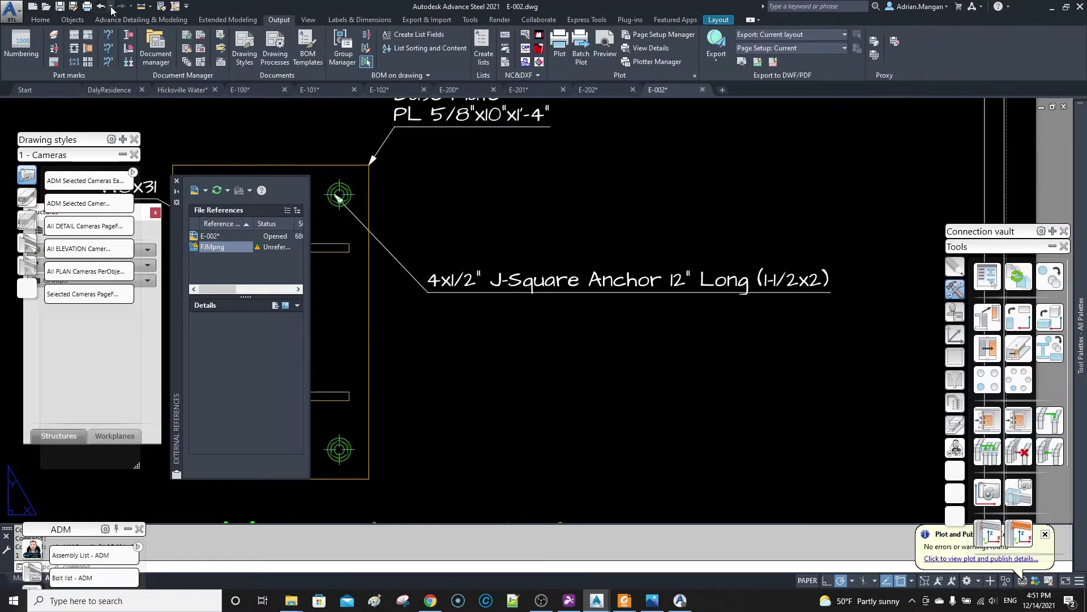
key(ctrl+p)
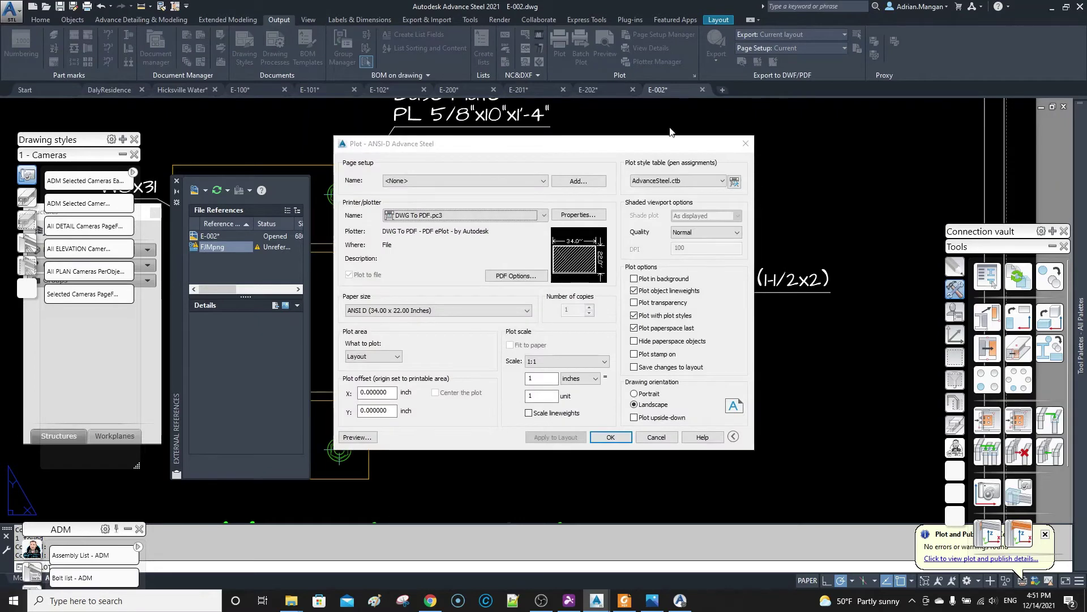
key(Escape)
click(101, 7)
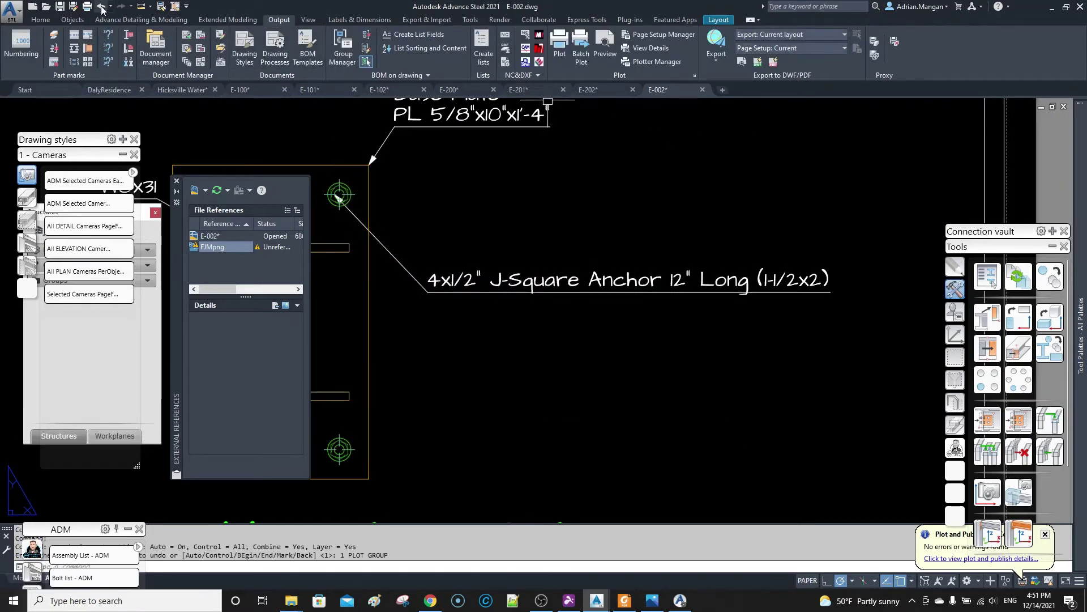
click(101, 7)
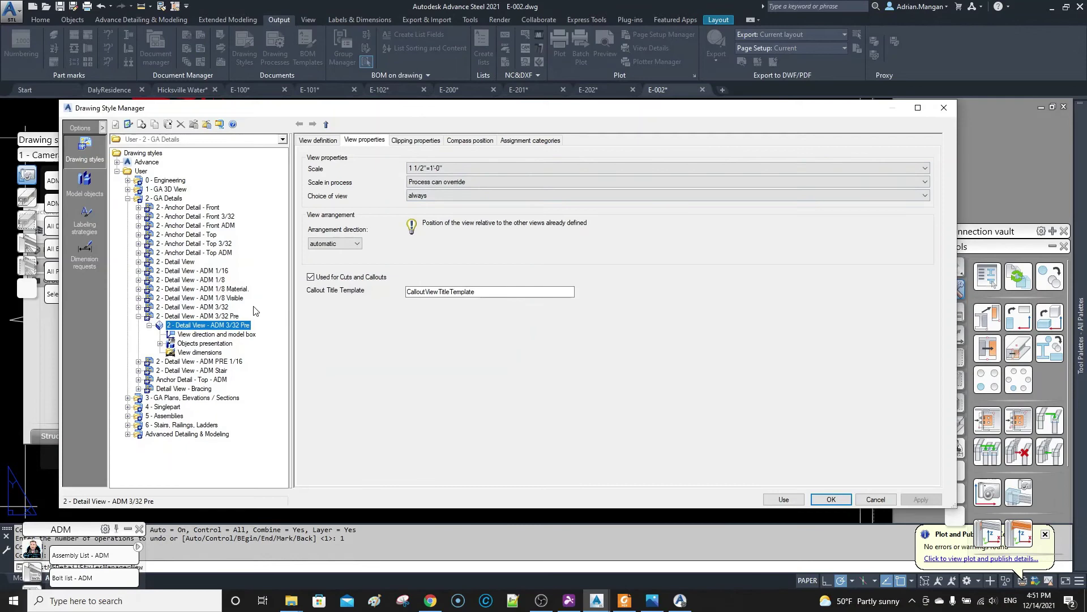
- Open the Anchor bolts labeling strategy under the detail style's Objects presentation
click(200, 344)
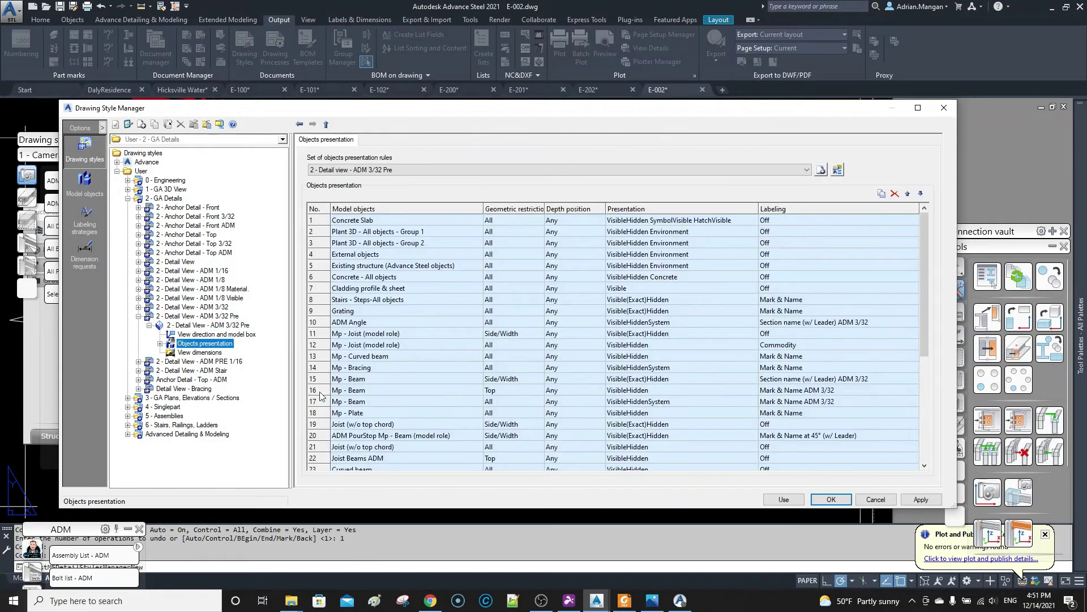
scroll(397, 372, down, 5)
double_click(329, 367)
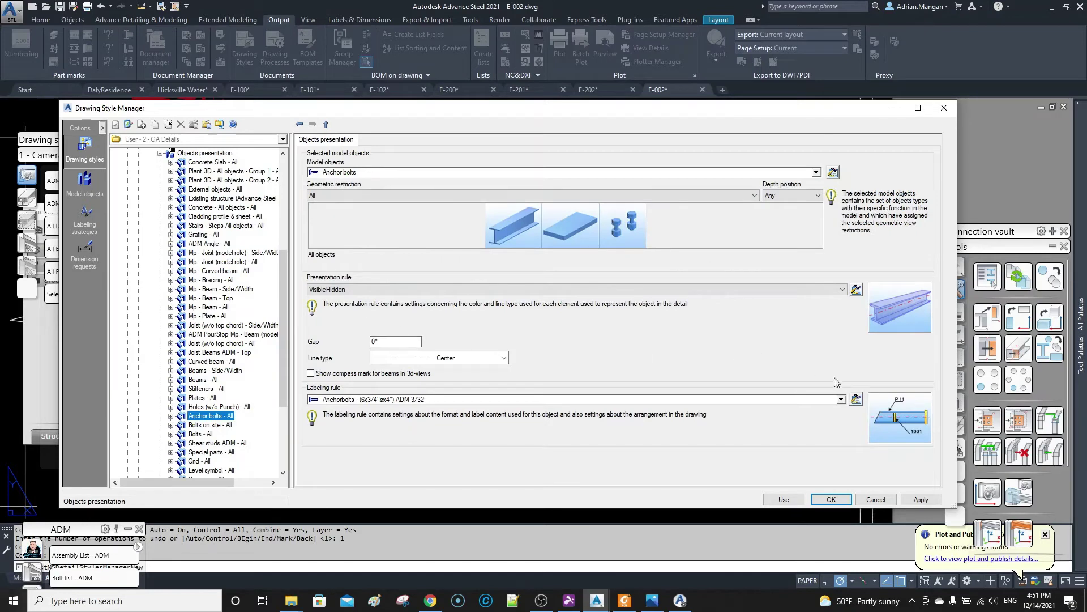
click(841, 399)
click(856, 399)
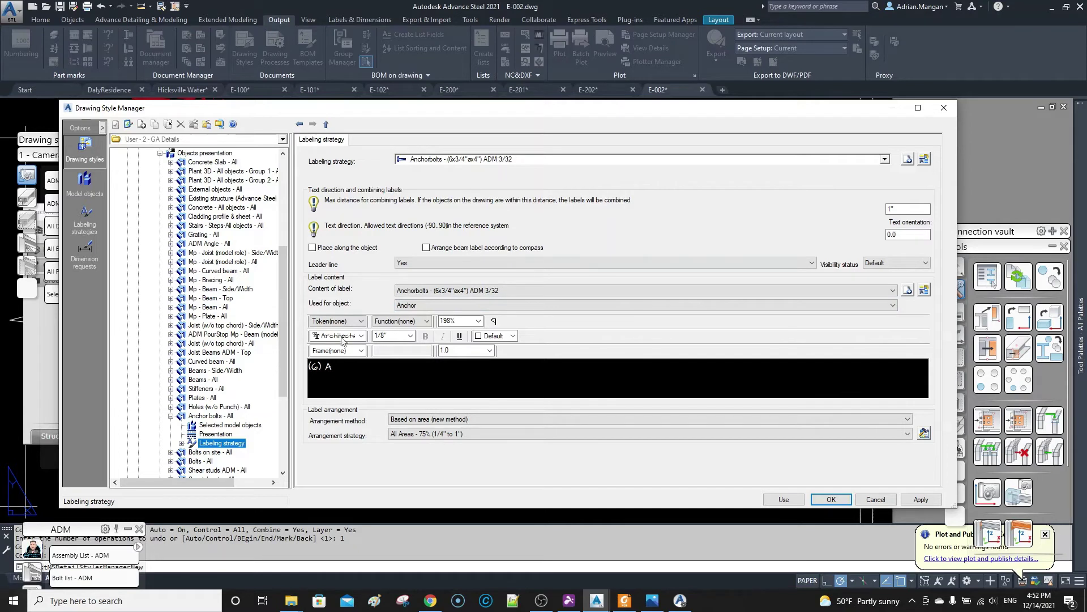
click(323, 367)
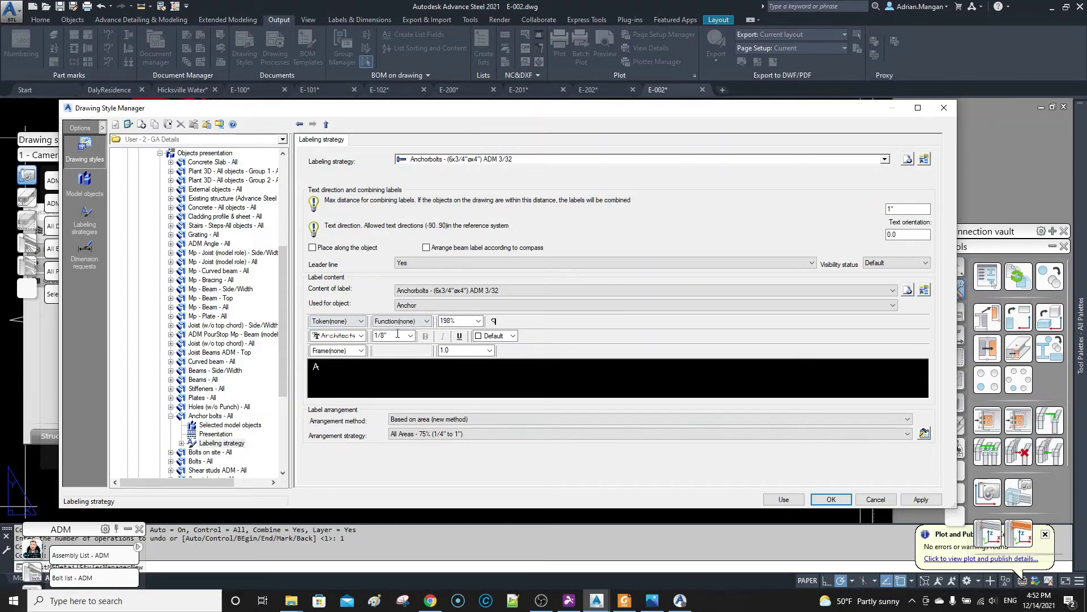
click(357, 321)
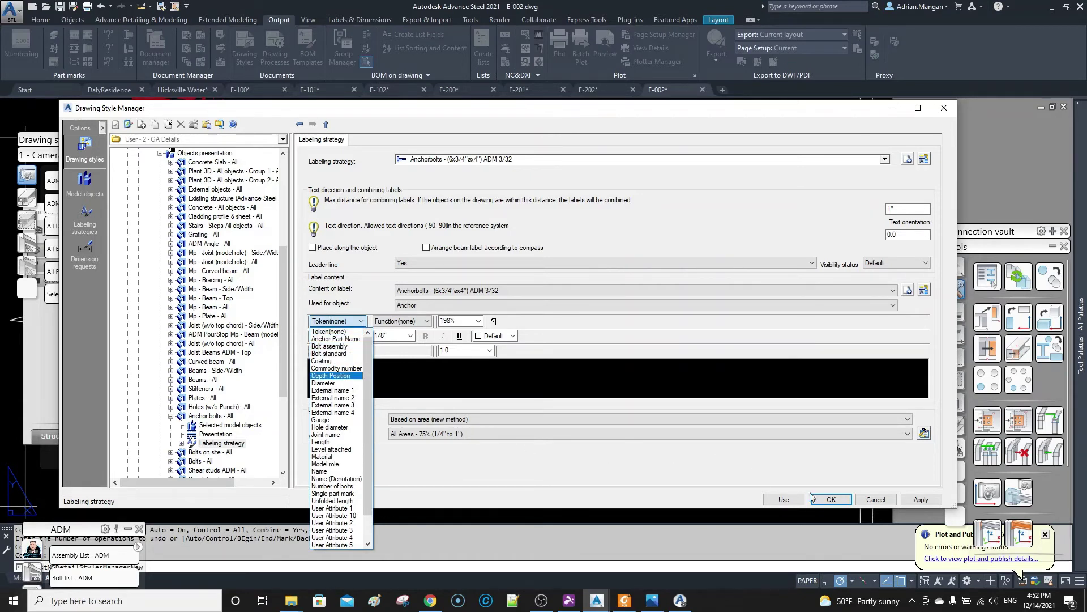
click(881, 503)
click(883, 503)
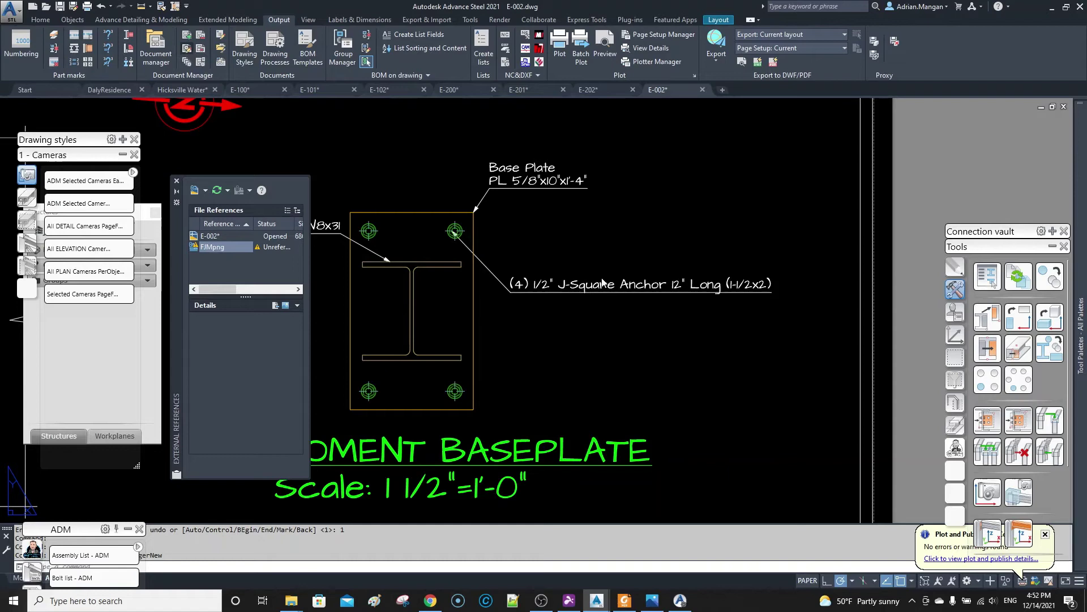
key(Return)
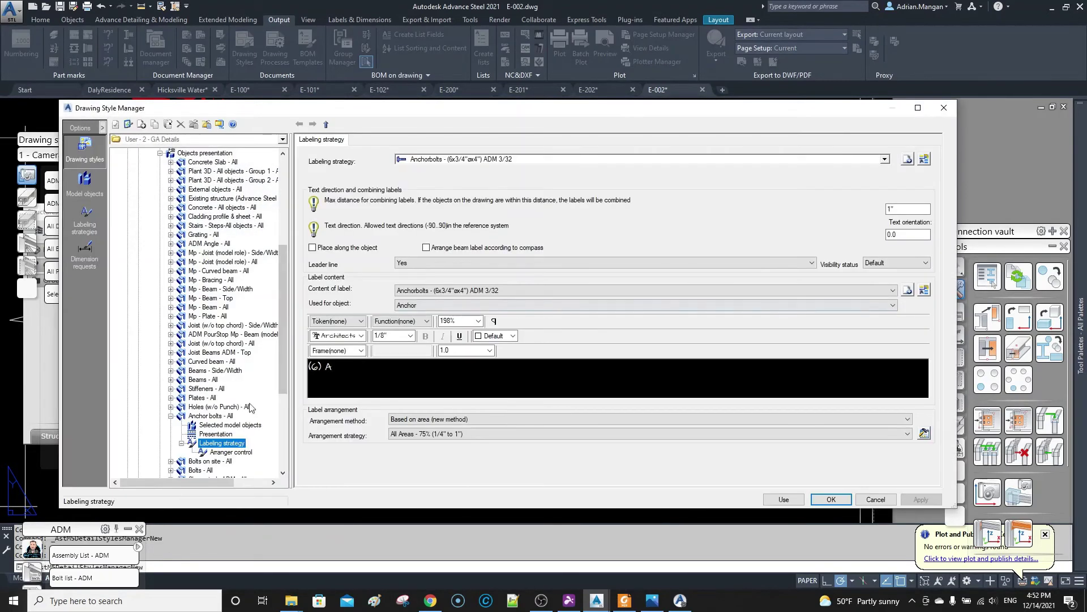
- Insert the Number of bolts token at the label's start, apply, and use the style
click(316, 368)
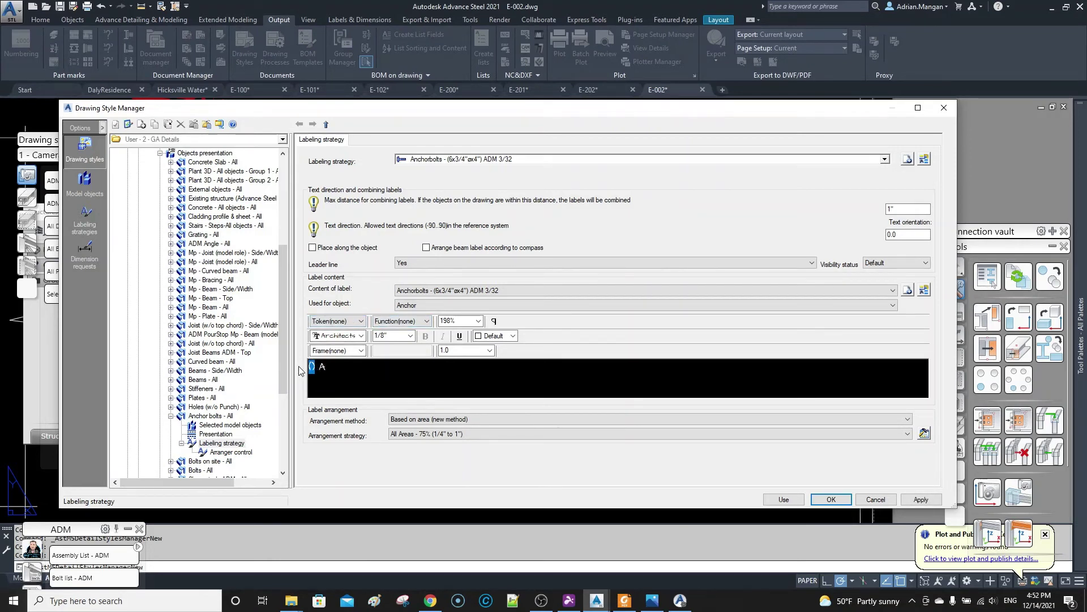
click(339, 320)
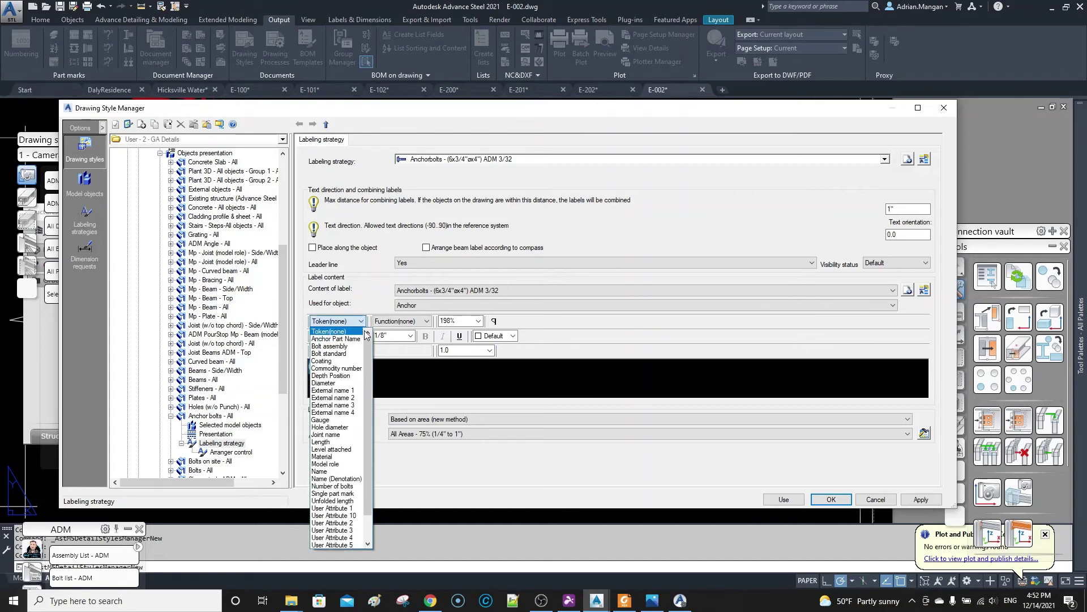
scroll(365, 403, down, 2)
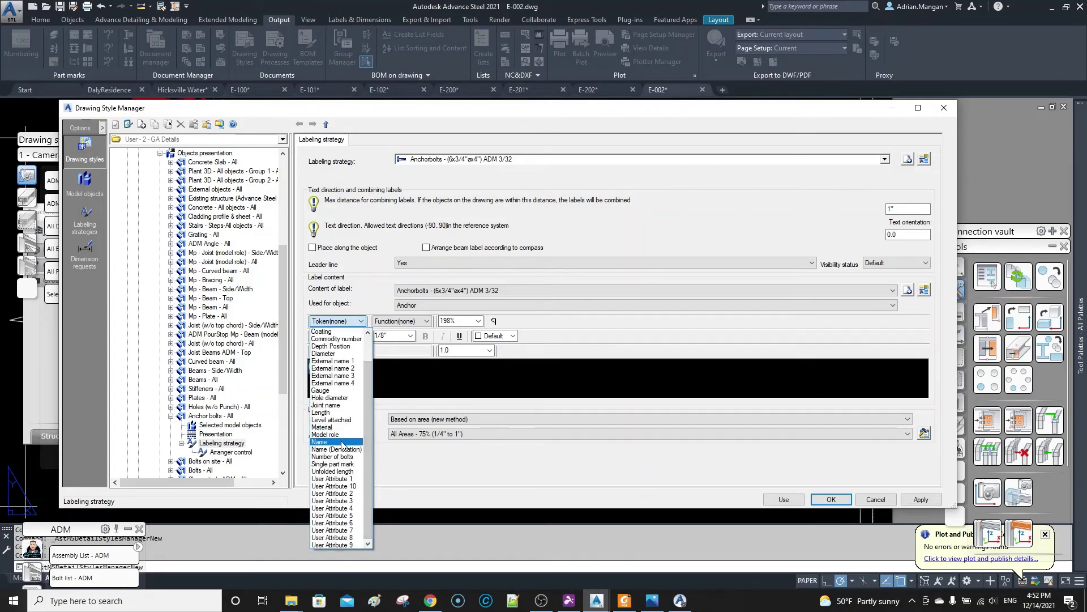
click(337, 457)
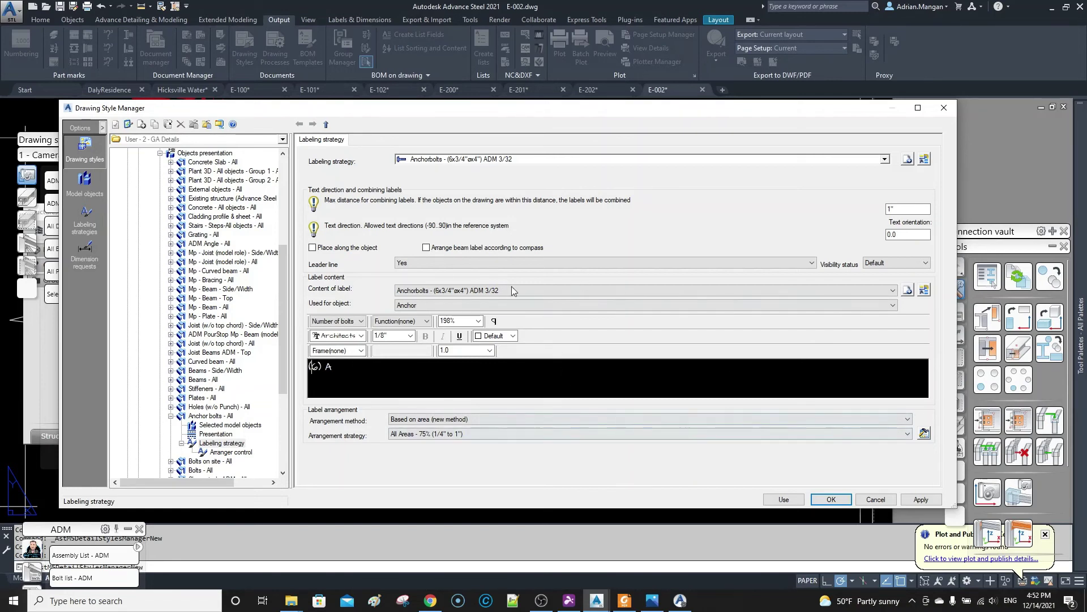
click(923, 500)
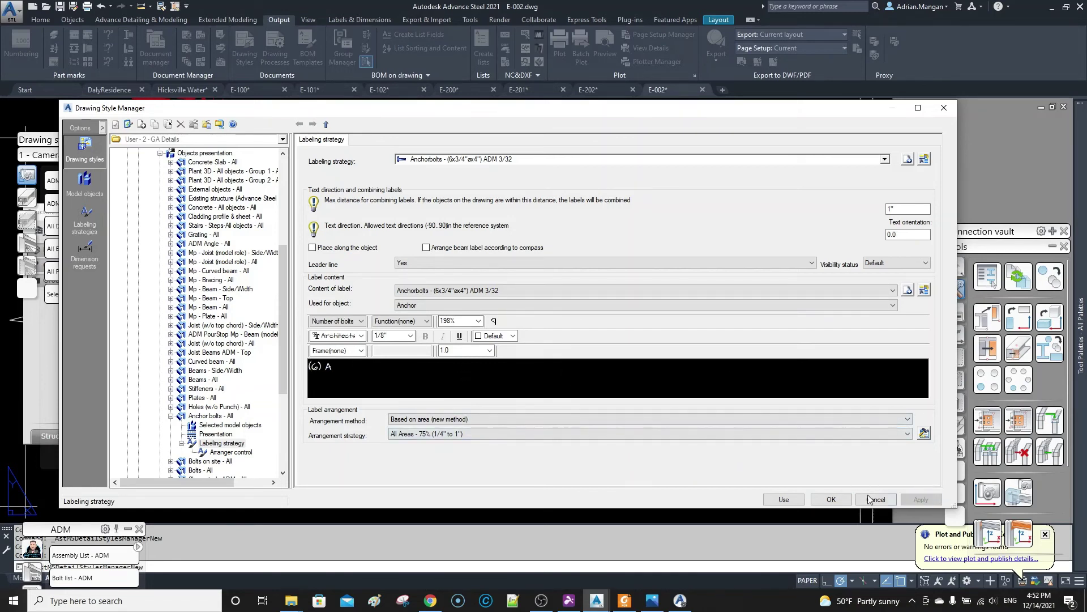
click(784, 499)
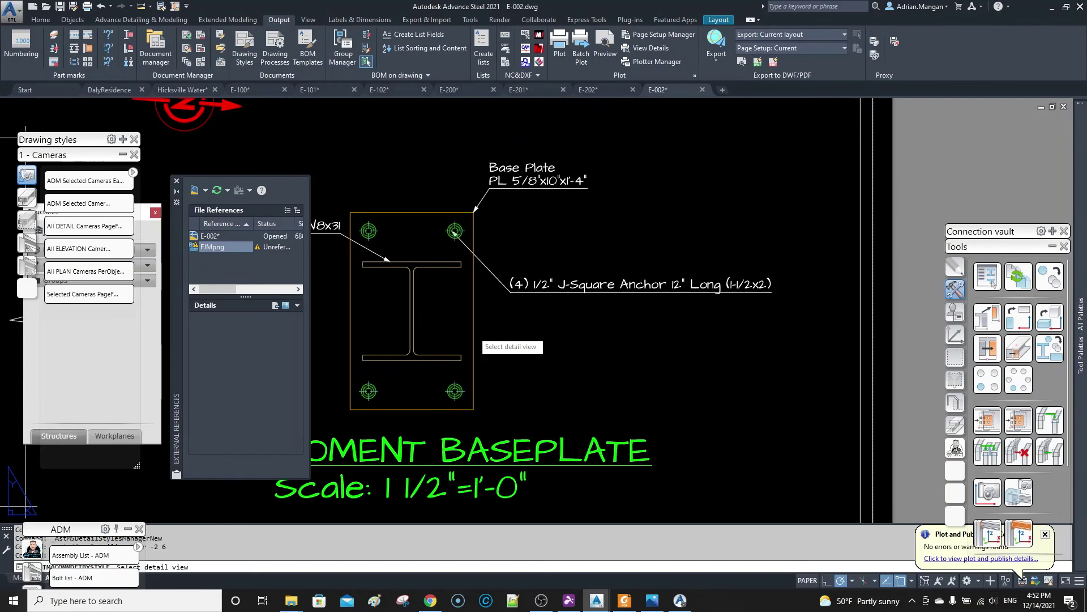
- Update the baseplate detail view with the revised style and reopen the US J-Square Anchors table
click(475, 339)
click(698, 513)
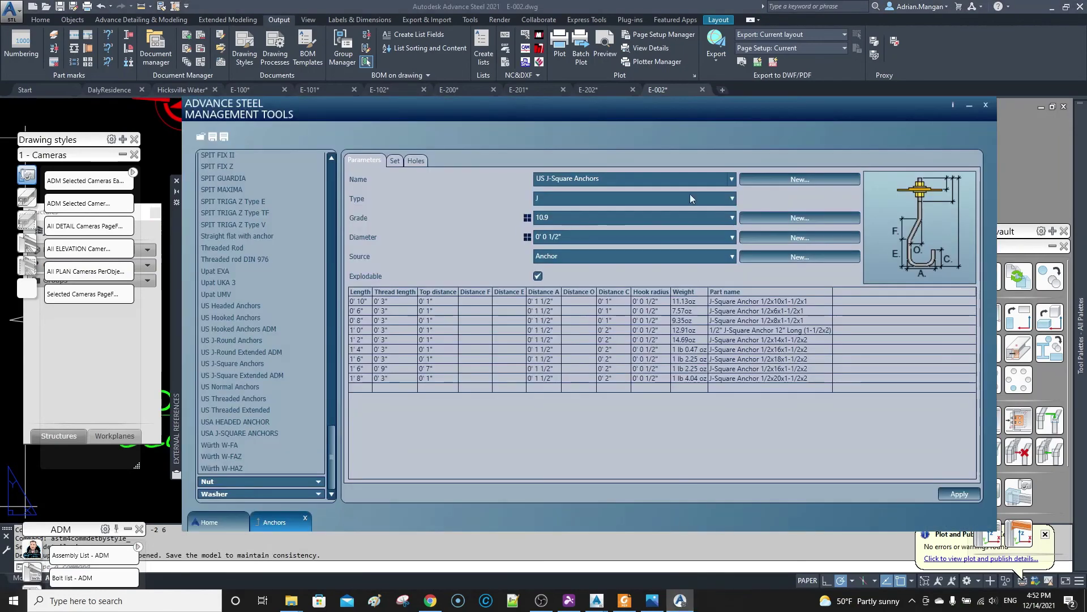